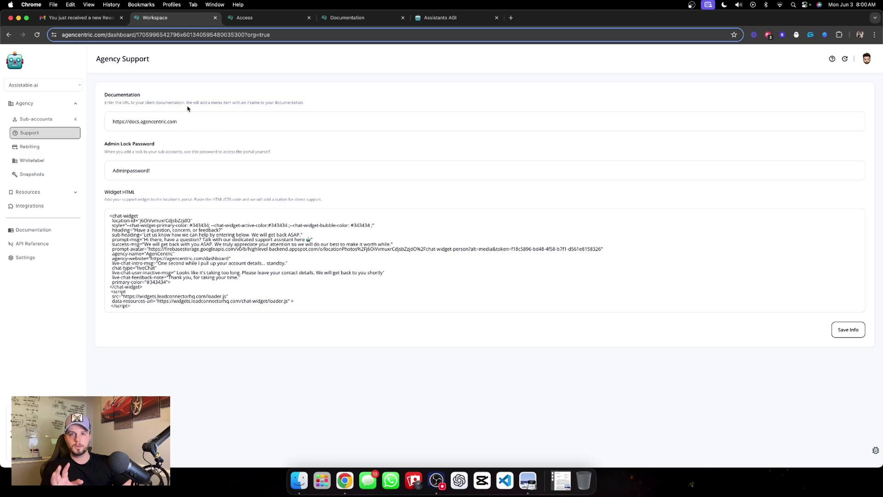
Create a new document in the documentation editor, leaving its title blank.
click(353, 18)
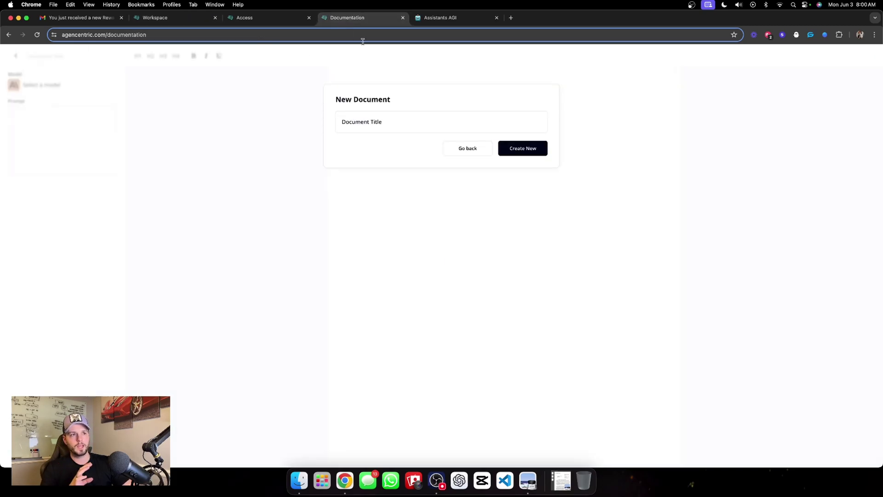
click(406, 118)
click(507, 146)
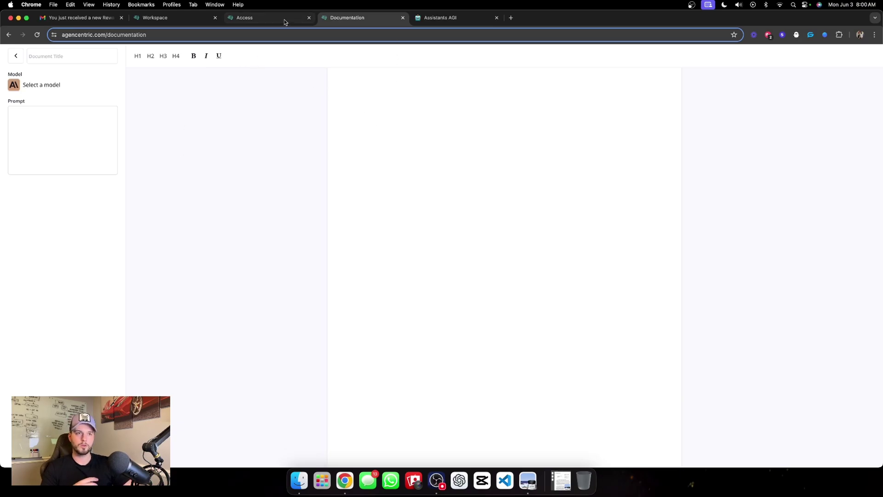
Check the Documentation entry in the sub-account's Assistants AGI portal and return to the agency support settings.
click(440, 20)
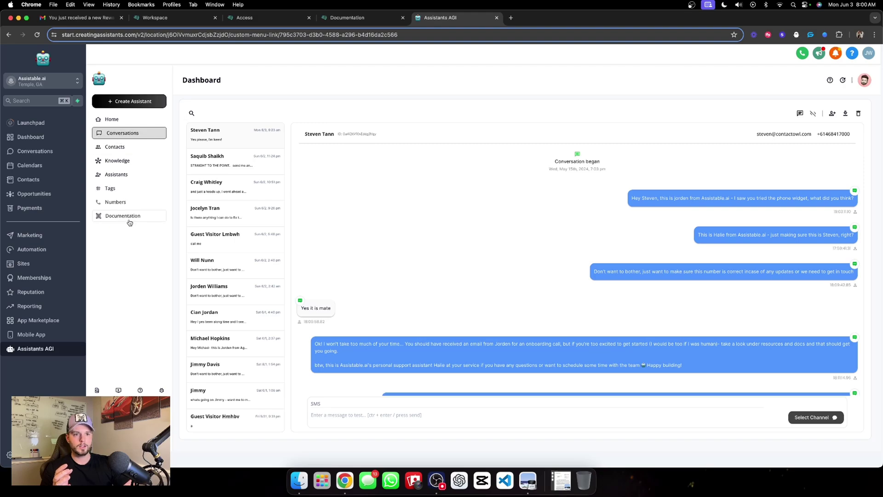
click(157, 17)
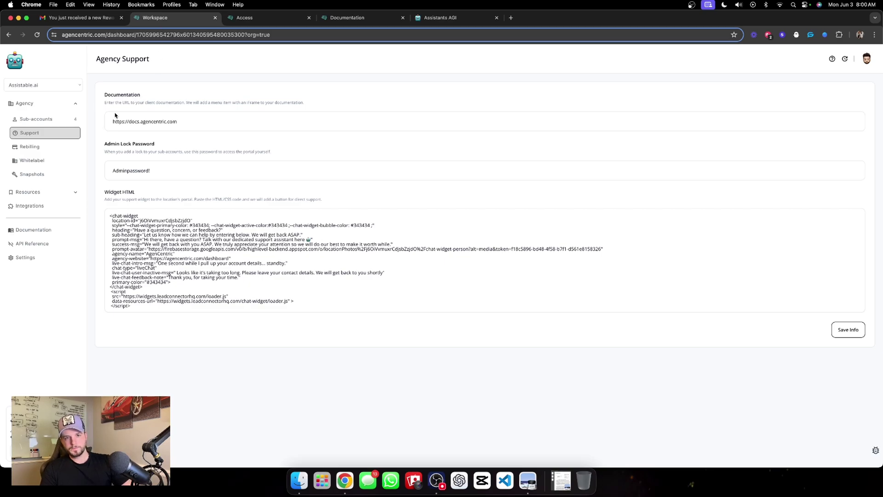
Start a new rebilling plan named Pro with a monthly price of $197 and the description "For voice & chat ai.".
click(67, 148)
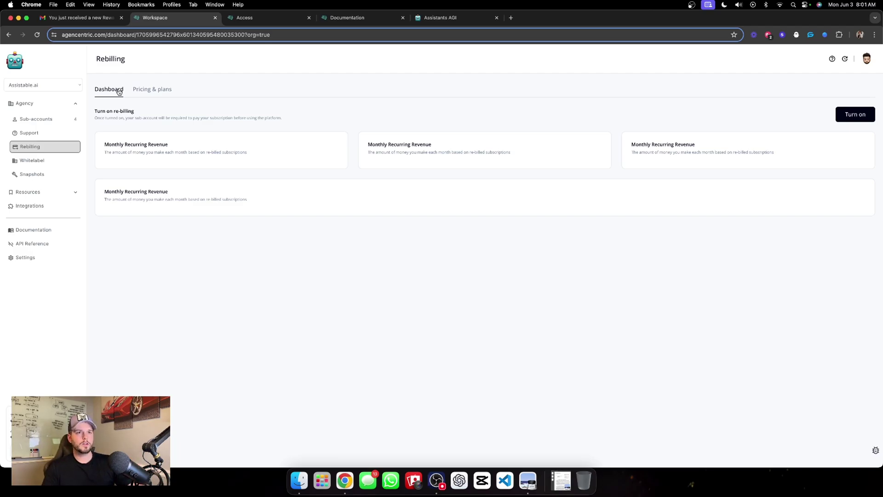
click(151, 87)
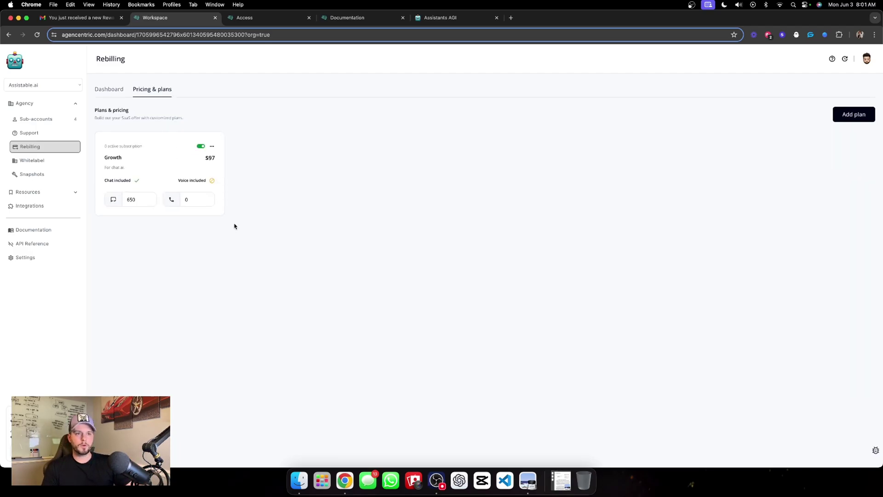
click(849, 115)
click(387, 140)
text(Pro)
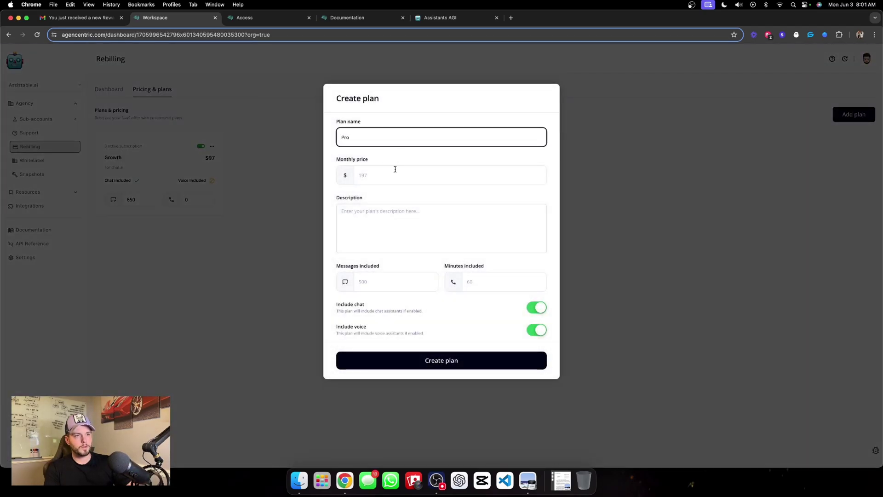
click(395, 170)
text(197)
click(381, 235)
text(For)
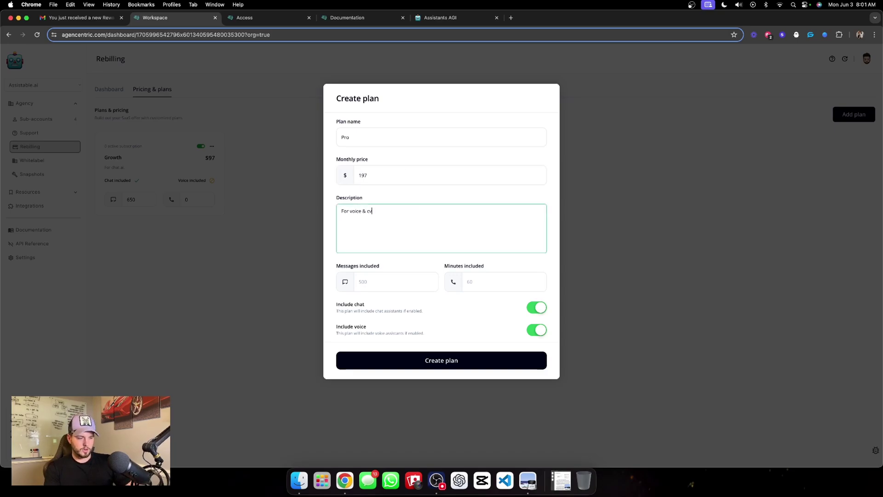
text( voice & chat qai.)
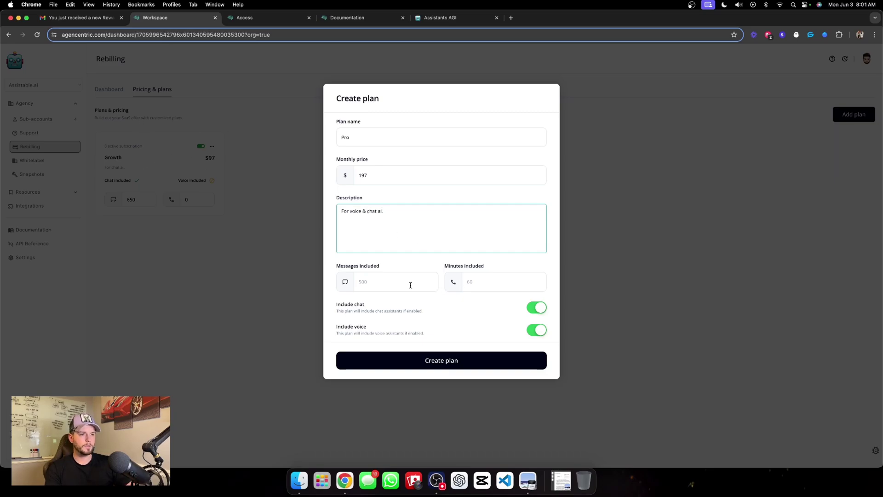
Include 1250 messages and 120 minutes in the plan and create it with chat and voice enabled.
click(411, 285)
text(1250)
click(490, 287)
text(12)
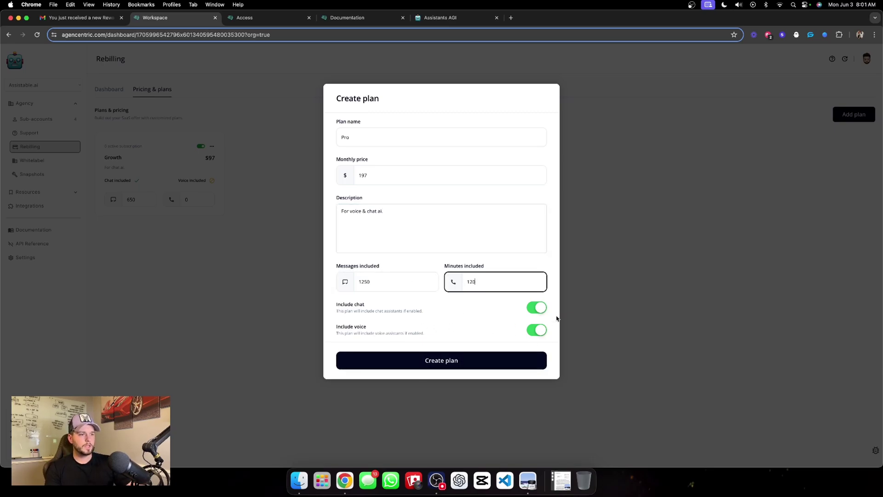
click(477, 363)
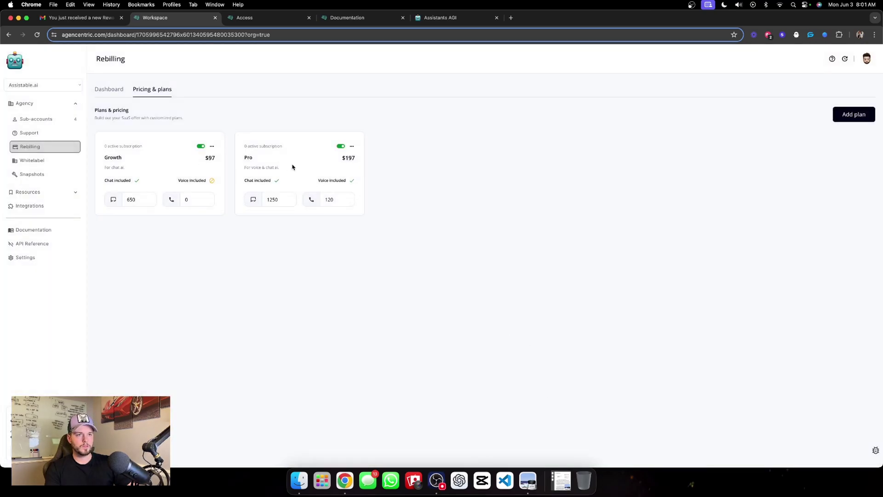
Turn on re-billing for the agency's sub-accounts from the rebilling dashboard.
click(201, 147)
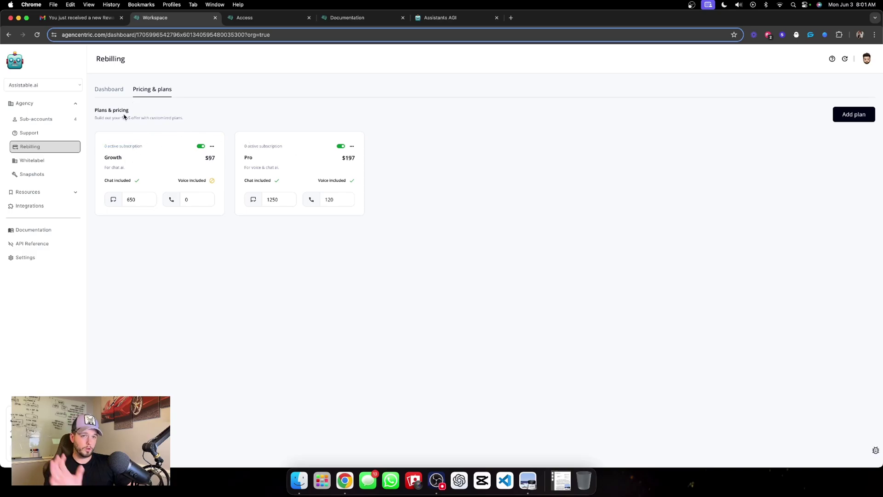
click(424, 18)
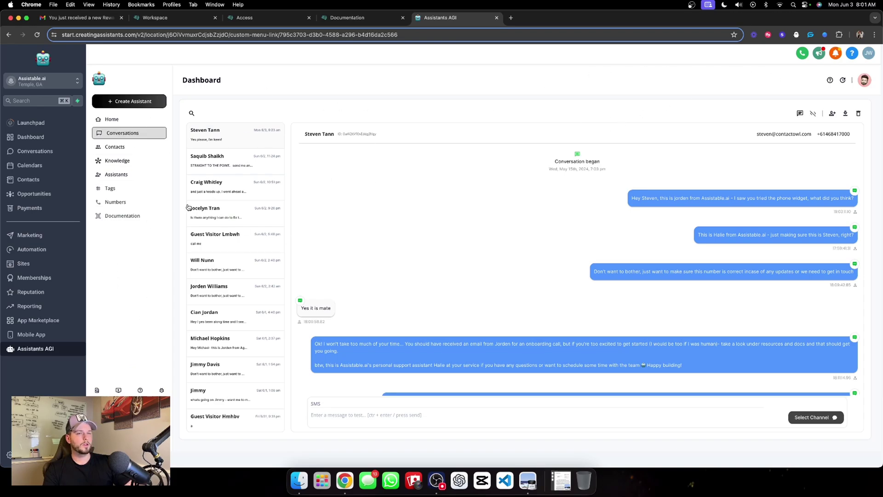
click(40, 277)
click(163, 18)
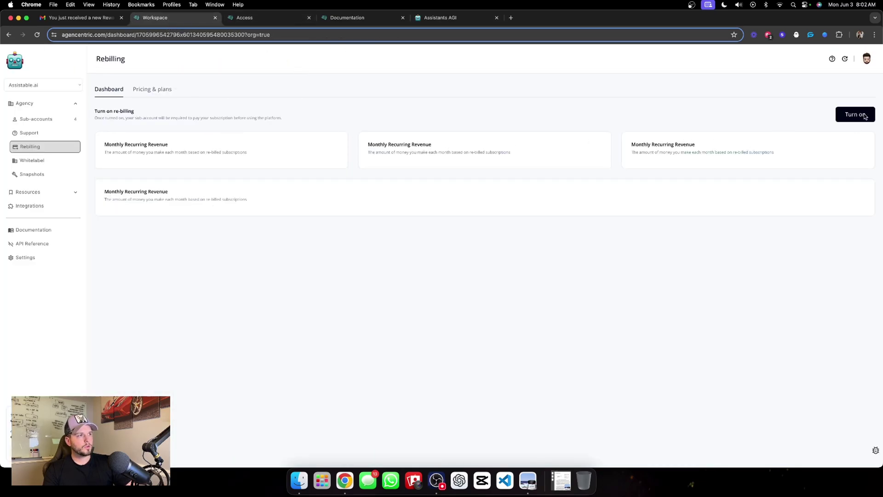
click(855, 114)
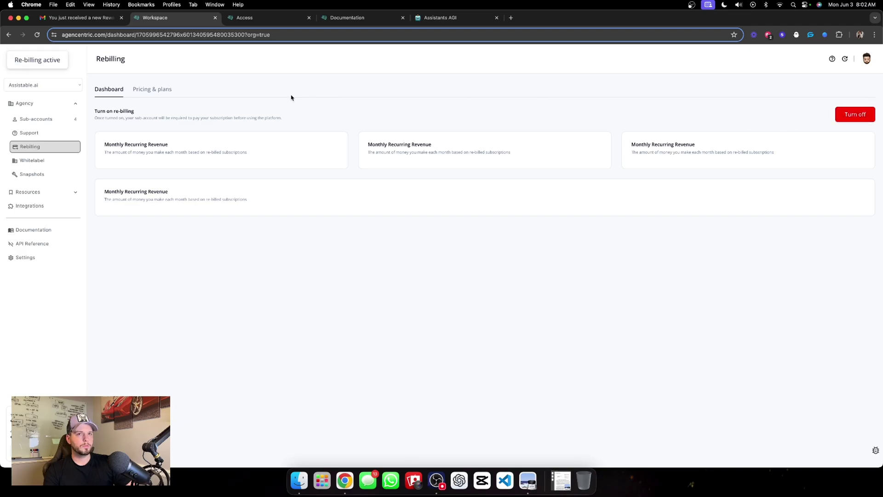
Review the Growth and Pro plans offered in the sub-account's Assistants AGI portal and open the Growth plan's checkout.
click(449, 19)
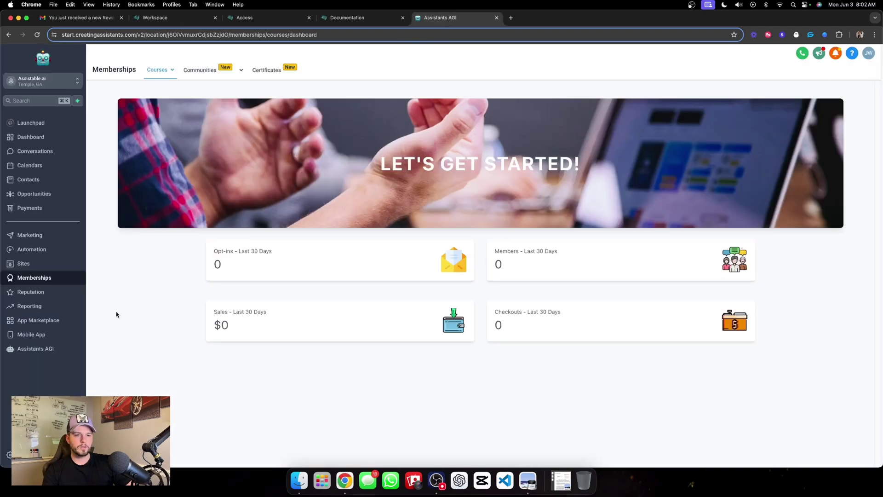
click(46, 349)
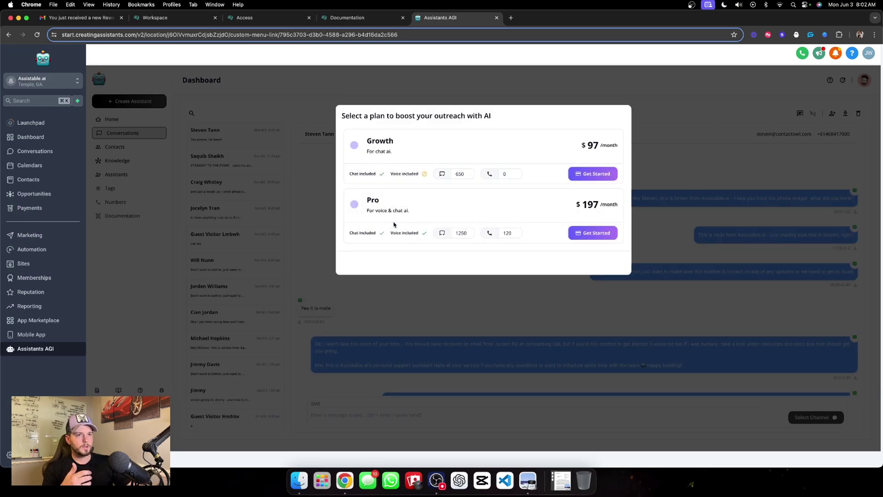
click(155, 18)
click(143, 91)
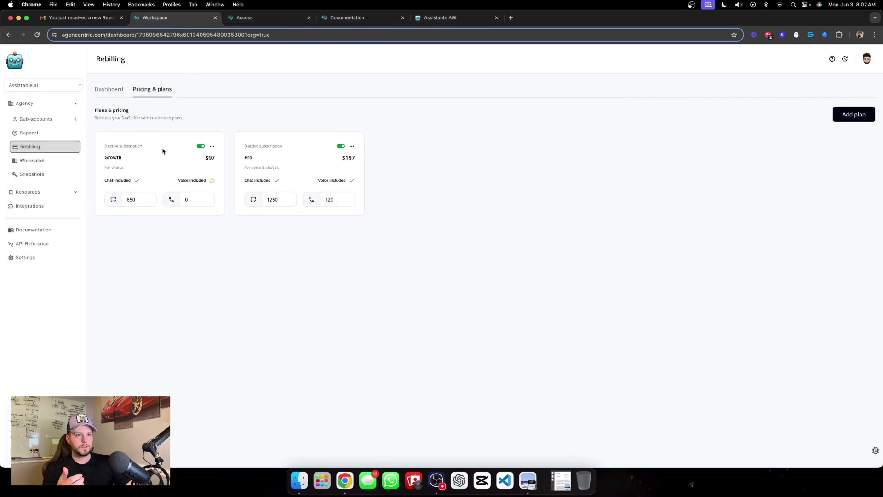
click(450, 19)
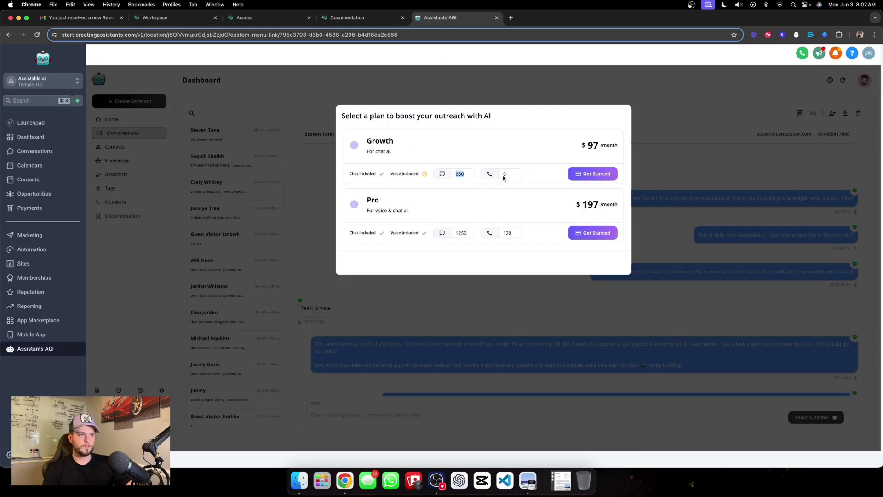
click(591, 178)
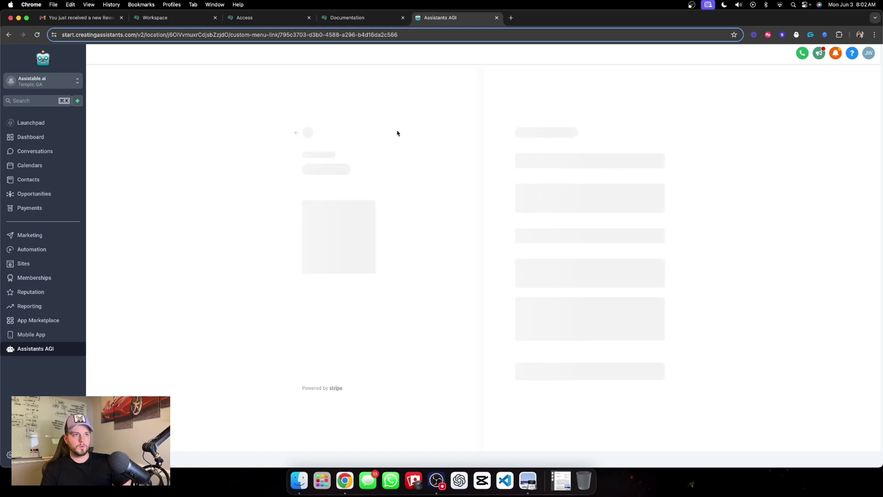
click(46, 249)
Turn off re-billing for the agency and reopen the sub-account's Assistants AGI portal.
click(162, 18)
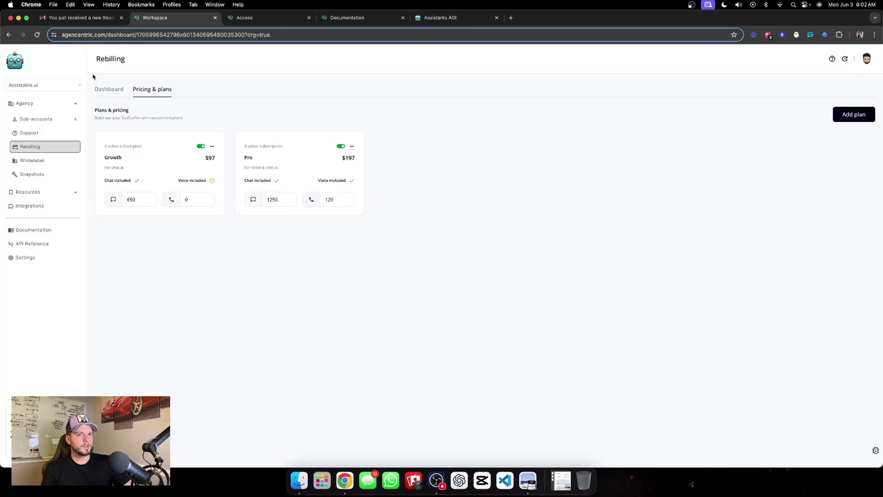
click(109, 89)
click(863, 119)
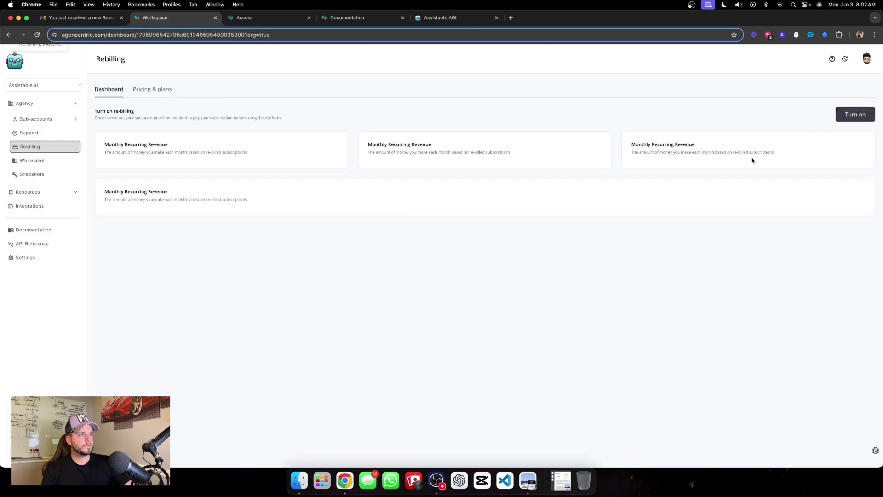
click(428, 19)
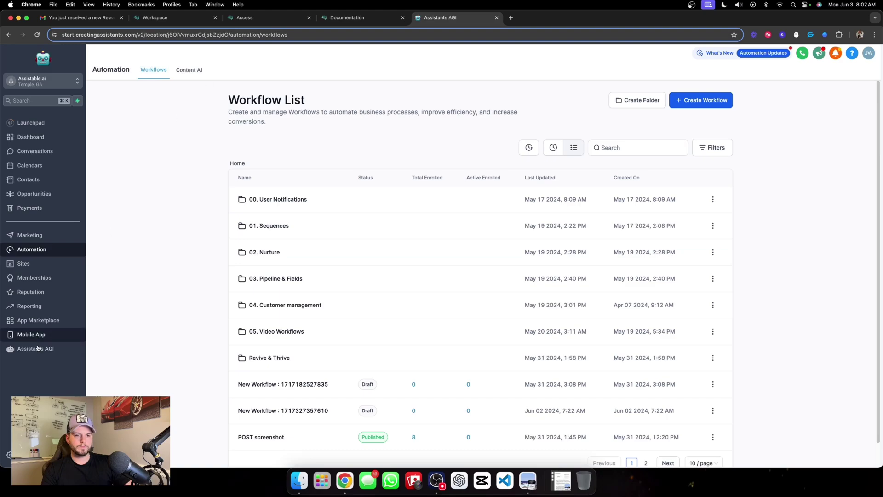
click(37, 348)
Look through the agency's Integrations, Company, Account and Users settings, and close the settings.
click(156, 17)
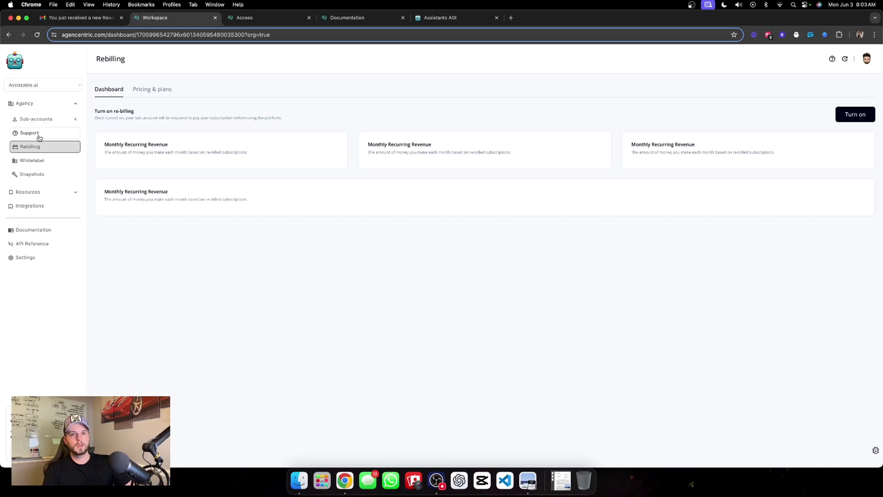
click(48, 206)
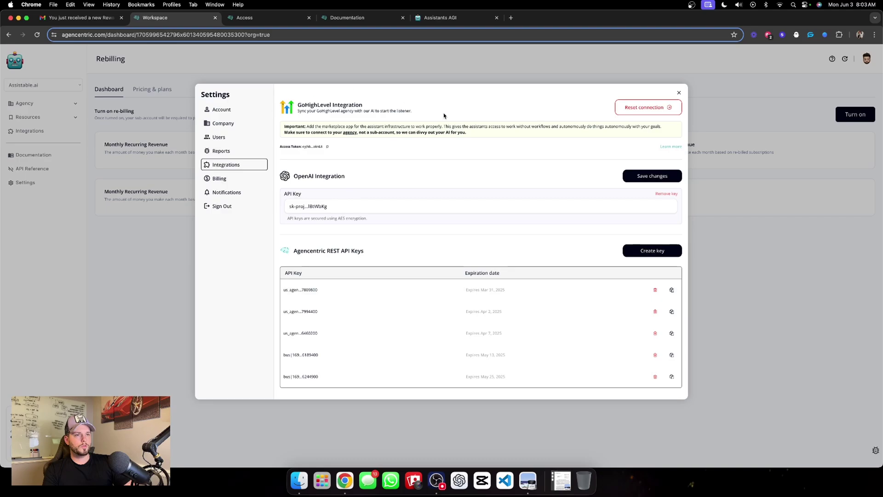
click(233, 125)
click(233, 110)
click(229, 138)
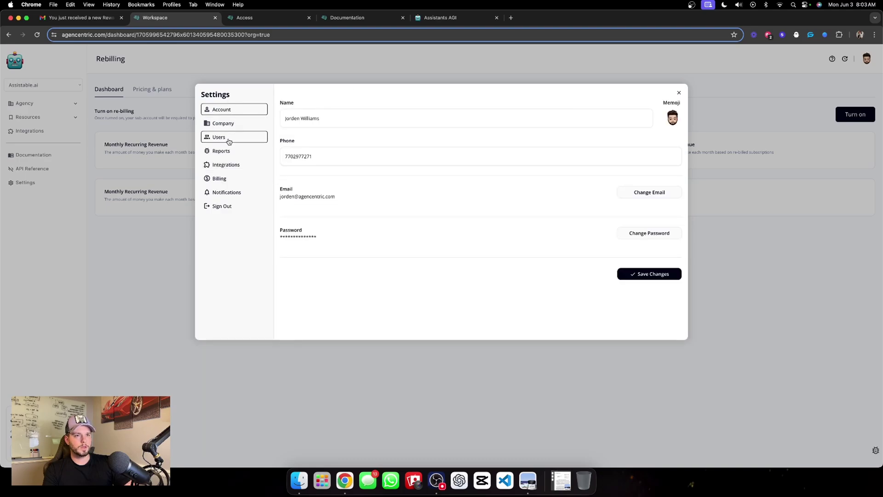
click(679, 94)
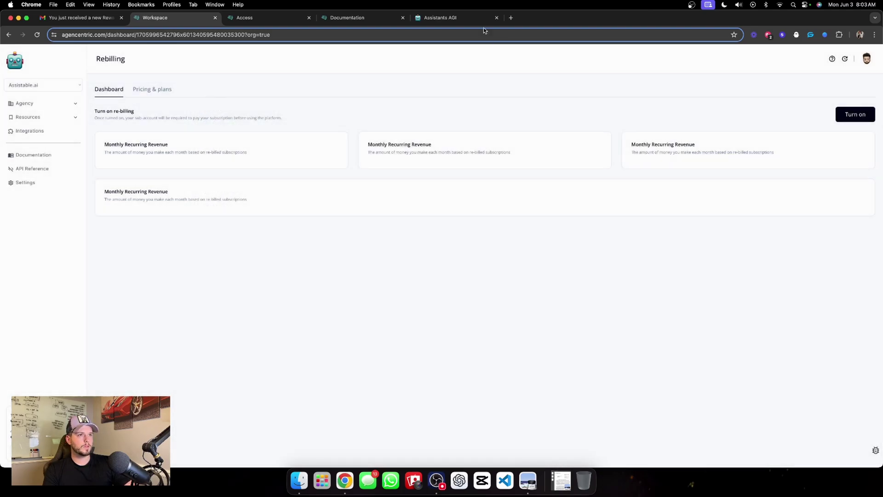
View the account settings in the sub-account's Assistants AGI portal and close them.
click(440, 17)
click(866, 81)
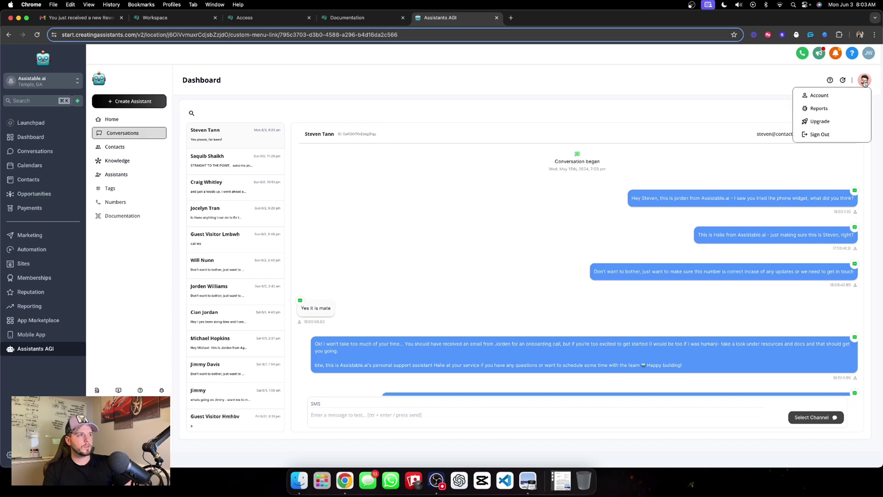
click(816, 93)
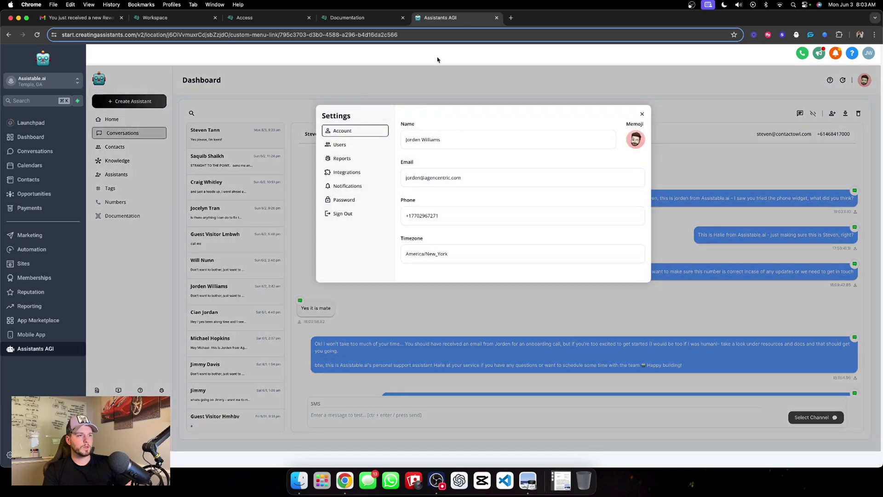
click(643, 113)
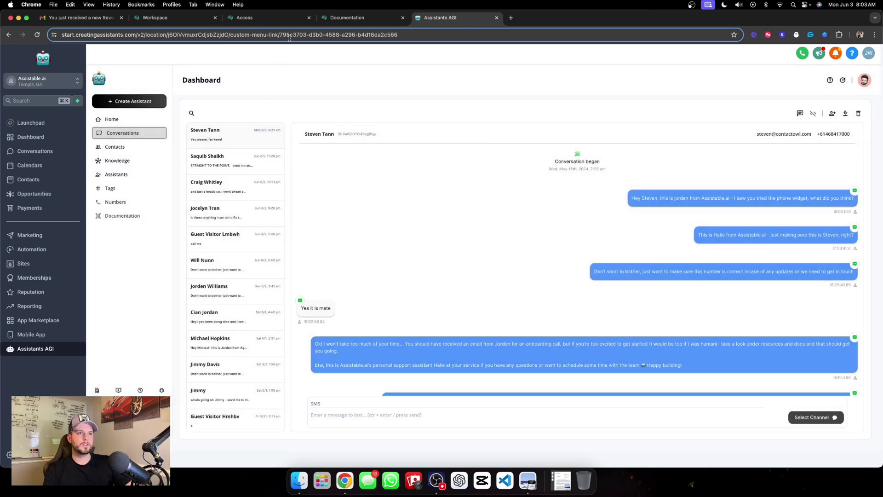
Examine the chat sales rep assistant's editor in the Sales Assistants folder and return to the assistants list.
click(185, 20)
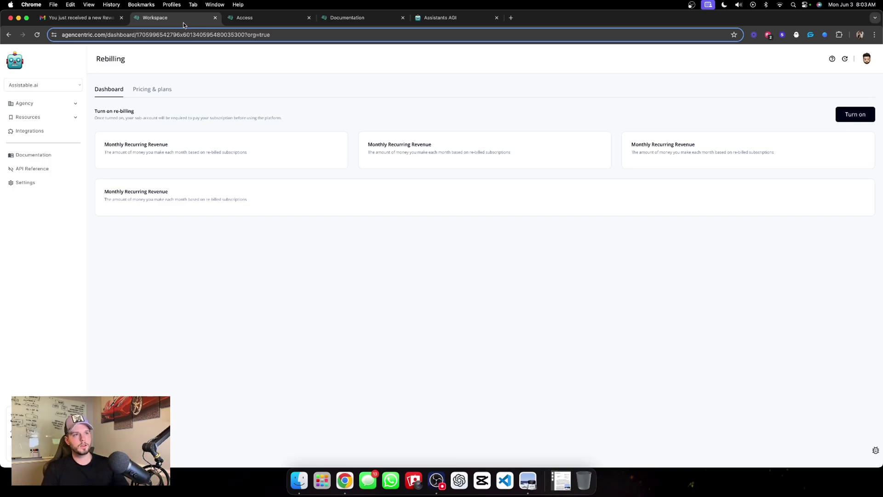
click(453, 22)
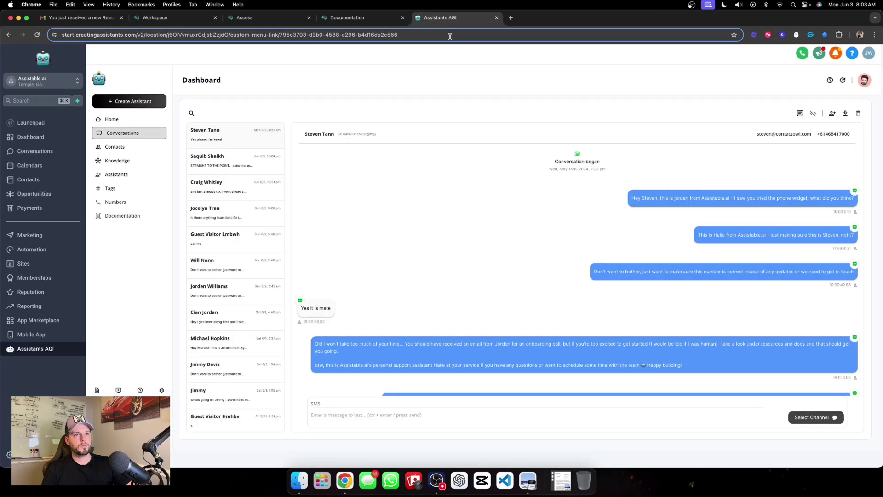
click(125, 175)
click(260, 158)
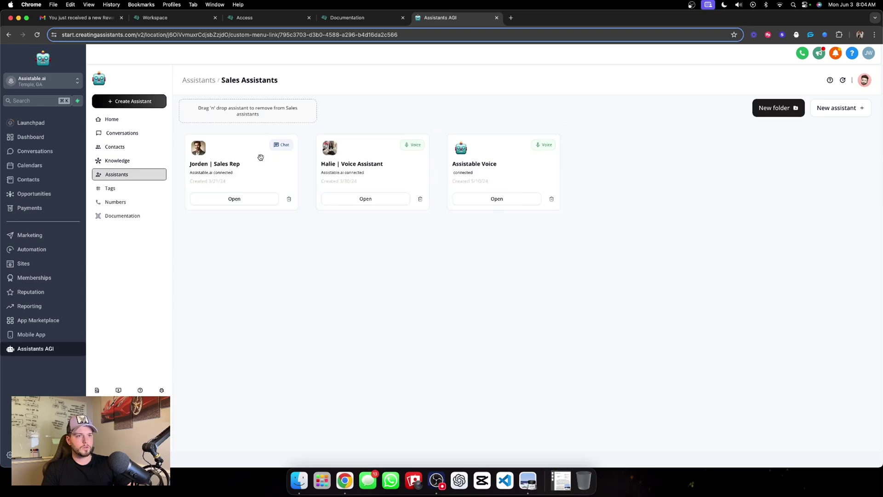
click(235, 199)
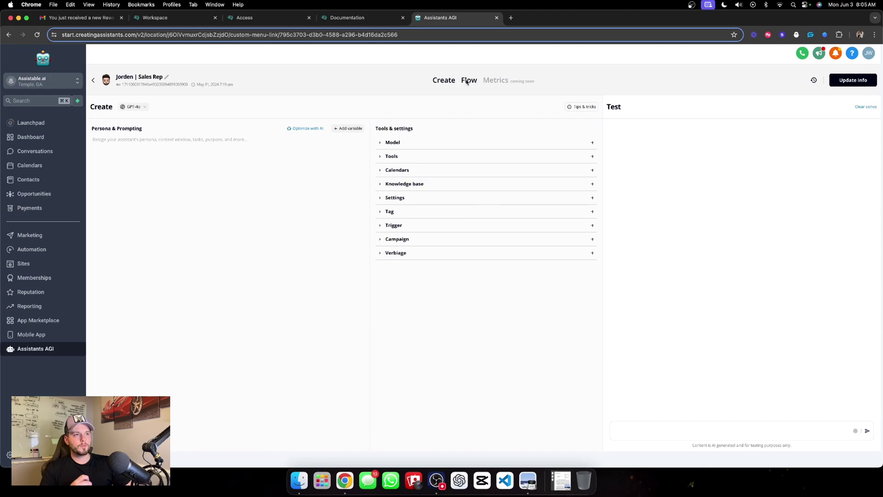
click(94, 81)
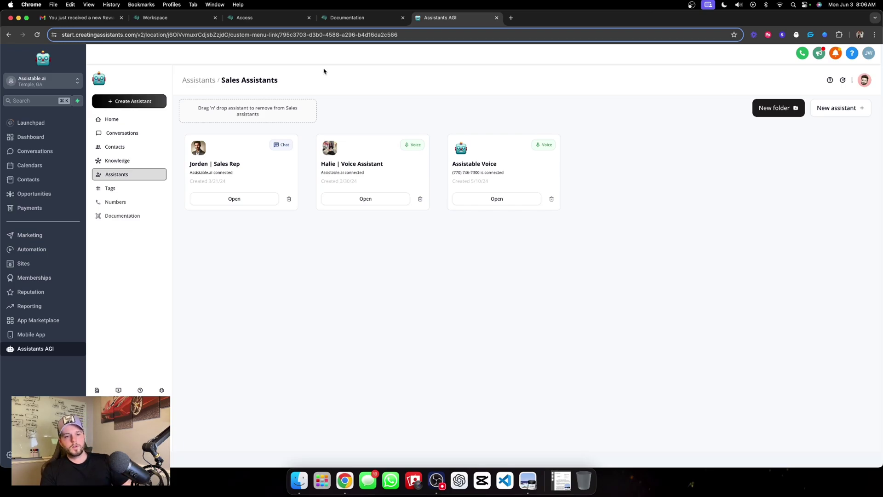
Review the visibility options and usage limits of the agency's Assistable.ai sub-account, and close its management view.
click(158, 22)
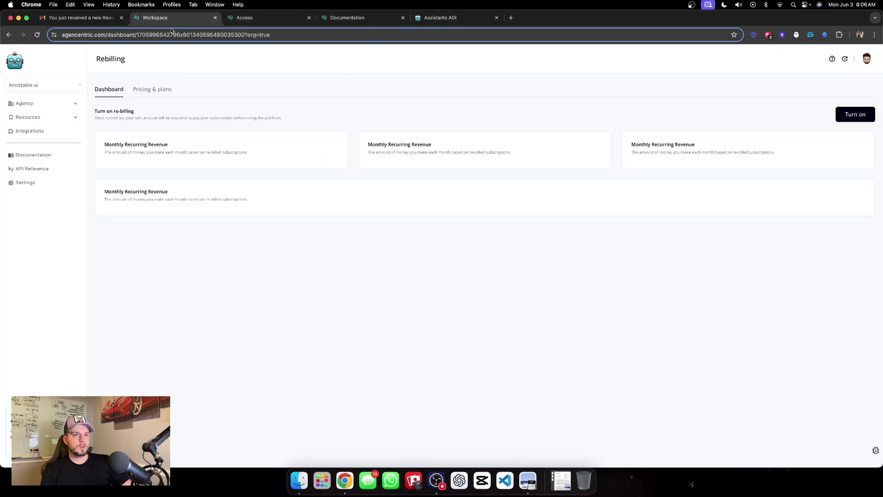
click(52, 107)
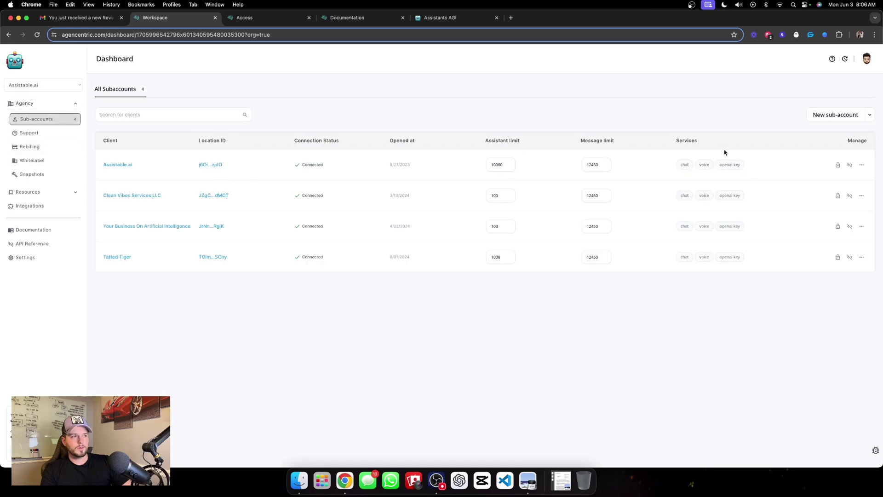
click(861, 166)
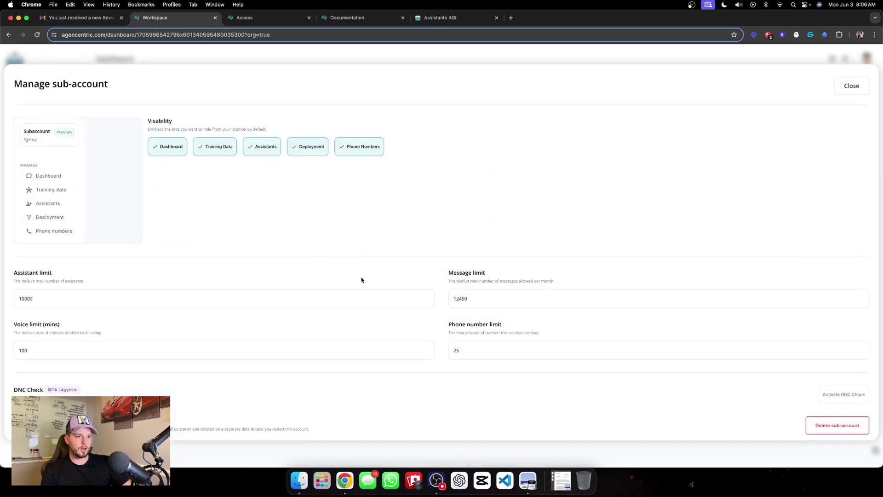
click(844, 89)
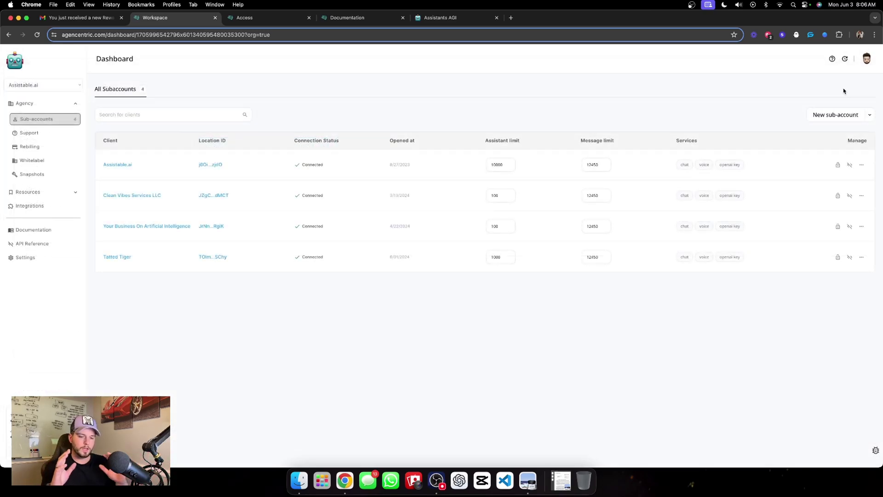